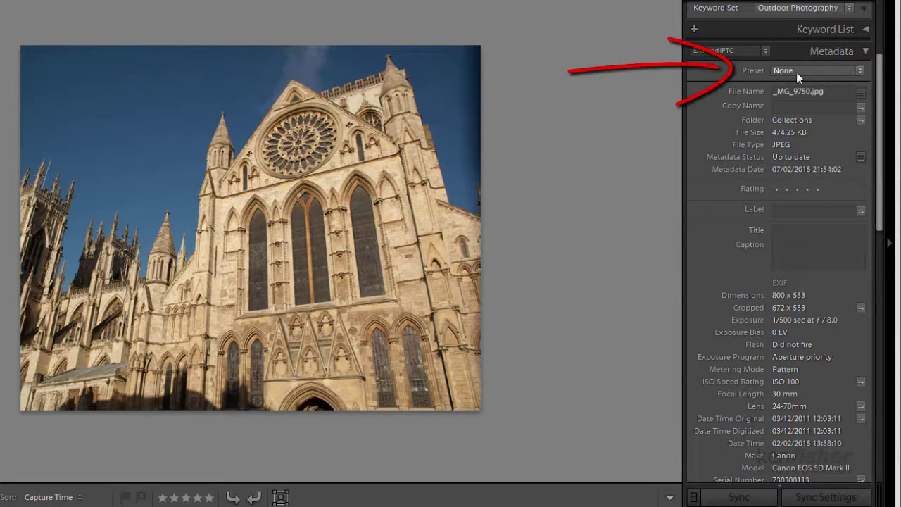
- Apply the Standard 2015 metadata preset to the cathedral photo and review the Contact fields it fills in
left_click(860, 73)
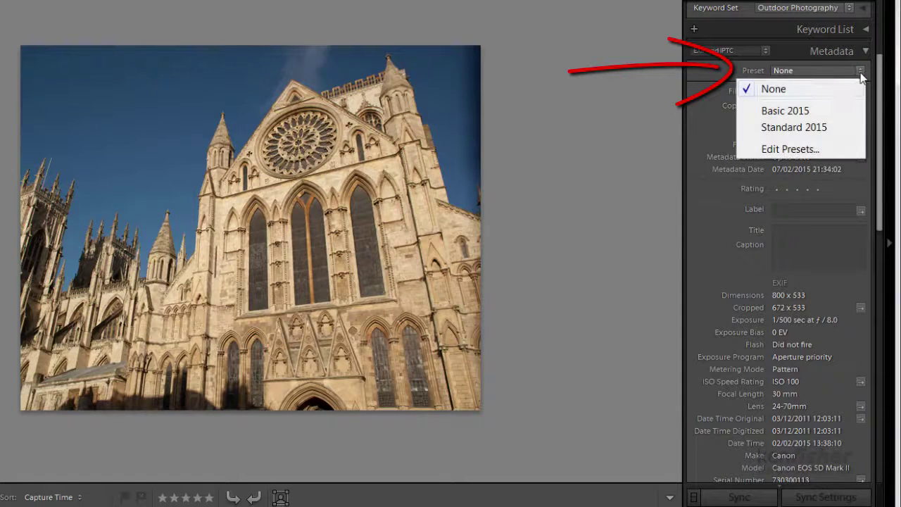
left_click(804, 127)
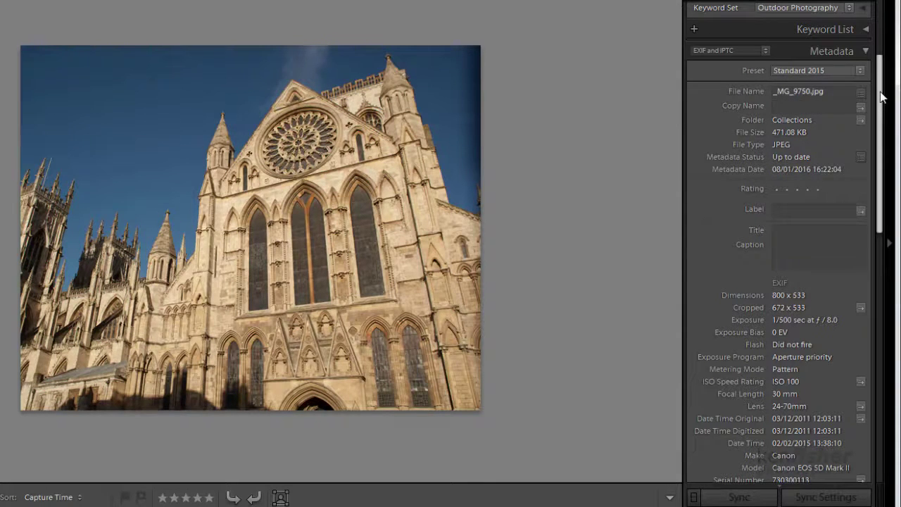
scroll(880, 106, "down", 2)
scroll(879, 107, "down", 1)
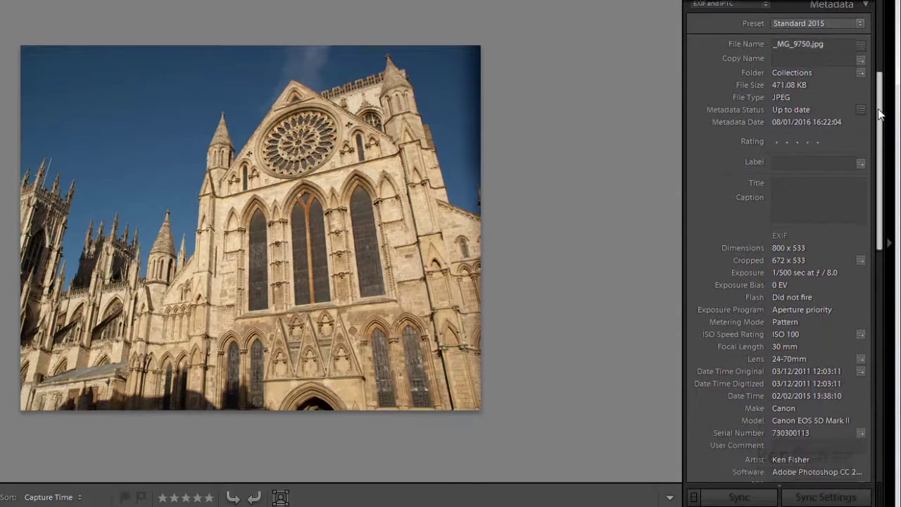
scroll(884, 145, "down", 10)
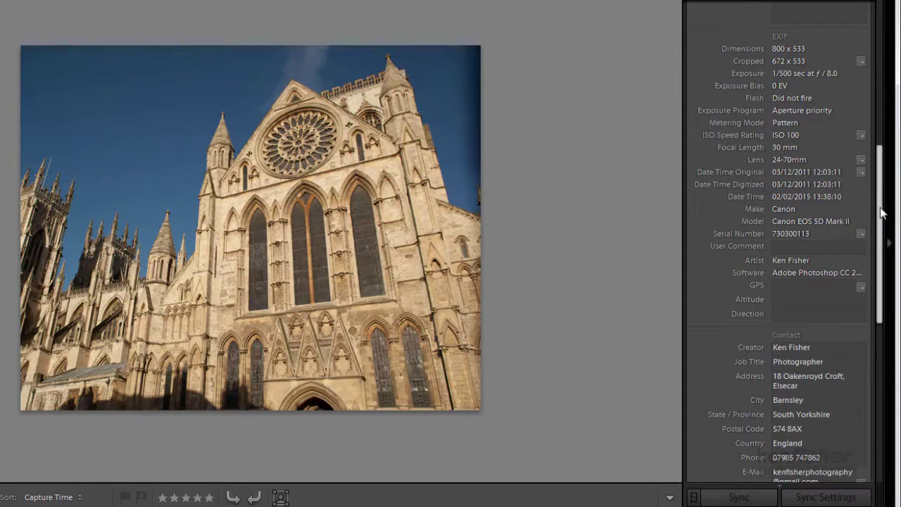
left_click_drag(881, 212, 892, 301)
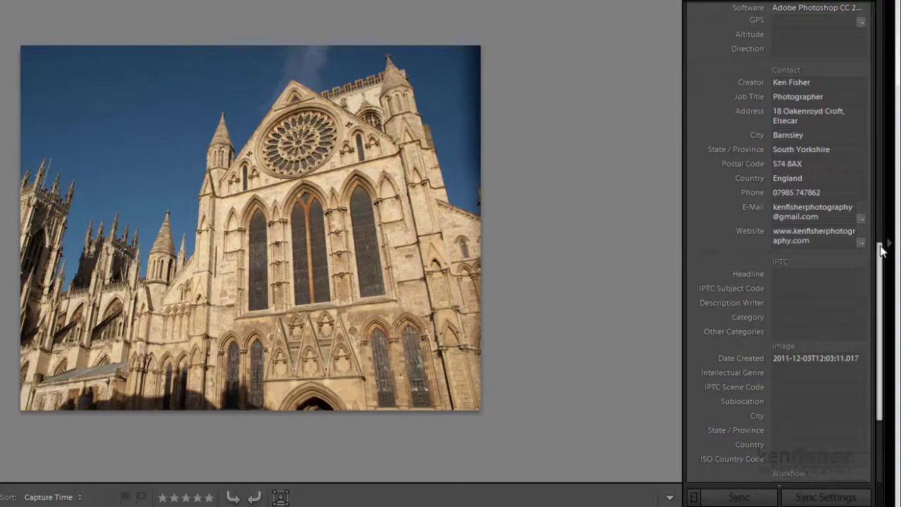
left_click_drag(878, 246, 885, 2)
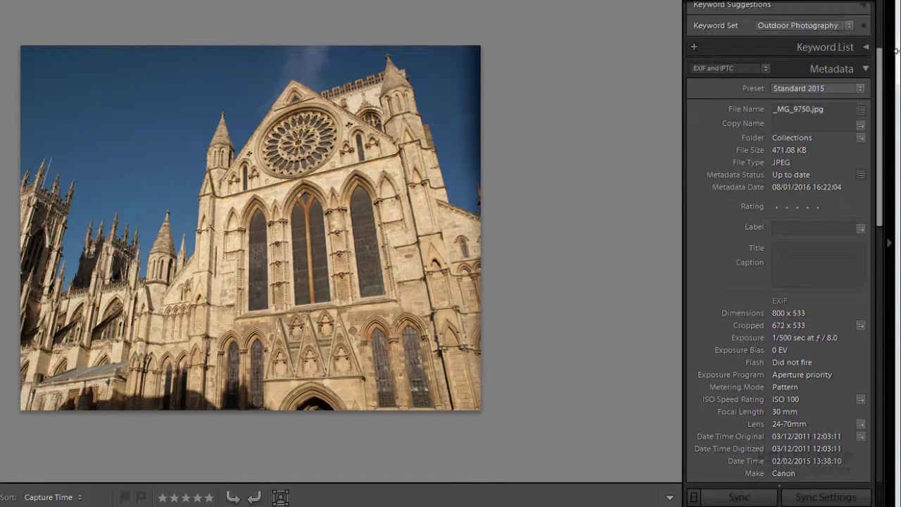
- Open the Edit Metadata Presets dialog and scroll to the IPTC Copyright section showing Copyright 2015
left_click(860, 89)
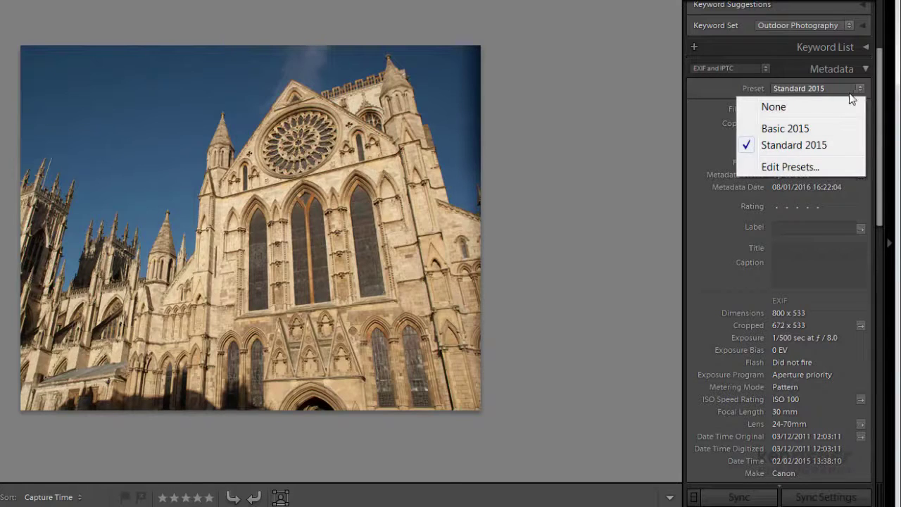
left_click(800, 166)
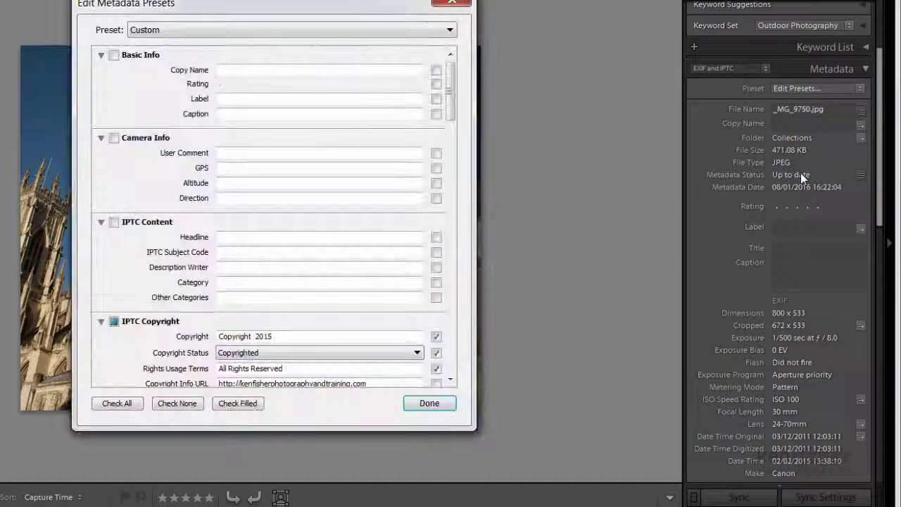
left_click_drag(258, 7, 240, 3)
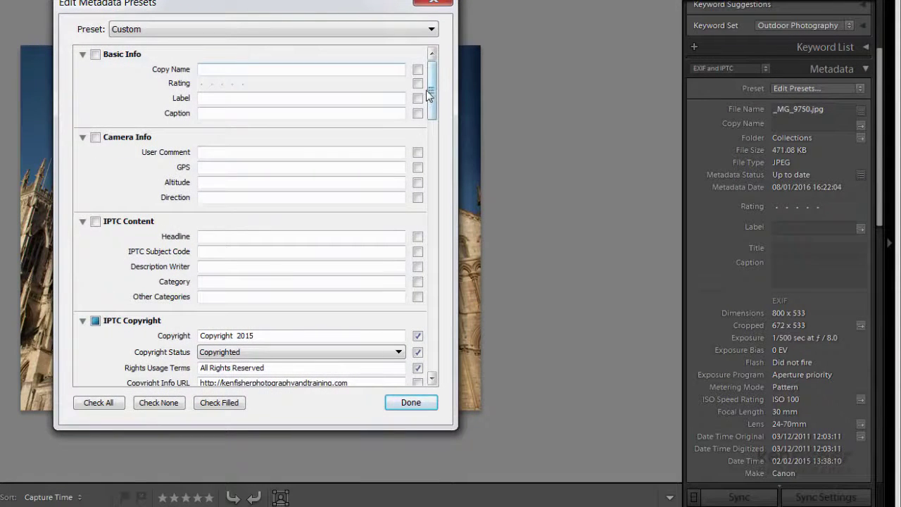
left_click_drag(432, 90, 436, 127)
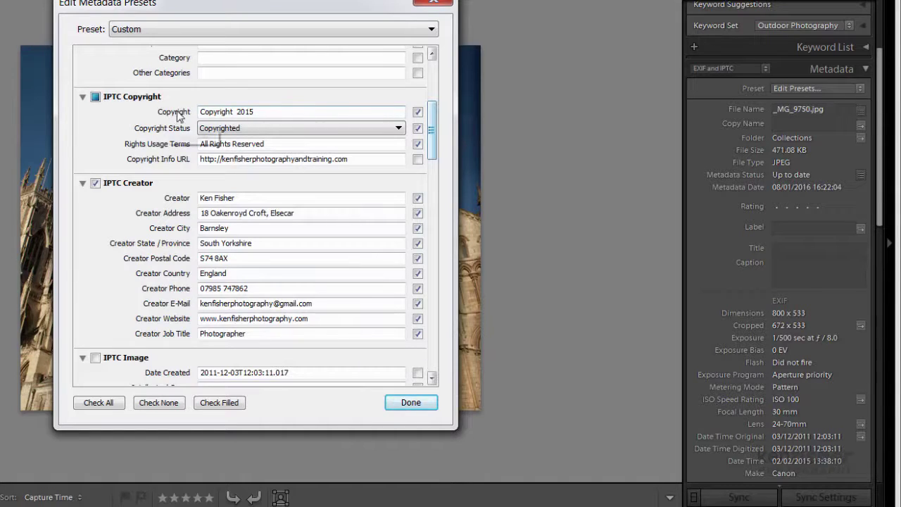
- Change the copyright text to Copyright 2016, keeping the status Copyrighted
left_click(265, 111)
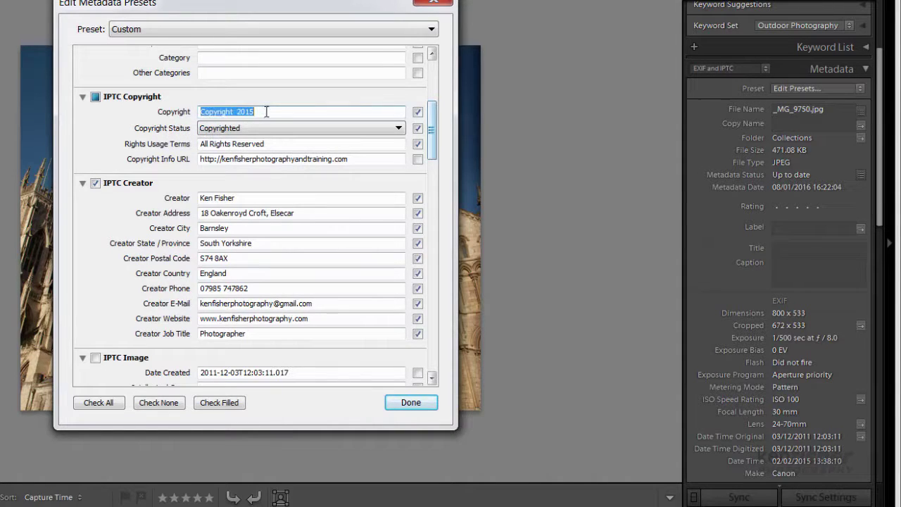
left_click(262, 111)
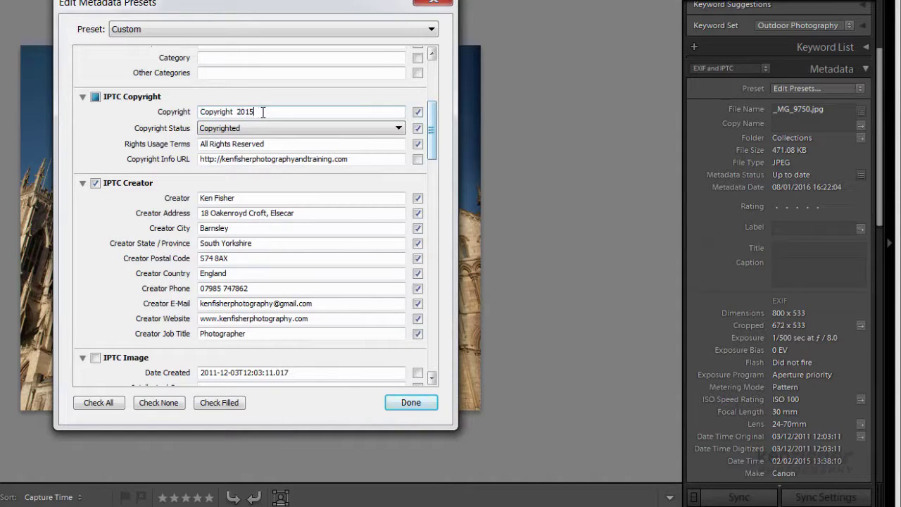
key("BackSpace")
type("6")
left_click(401, 127)
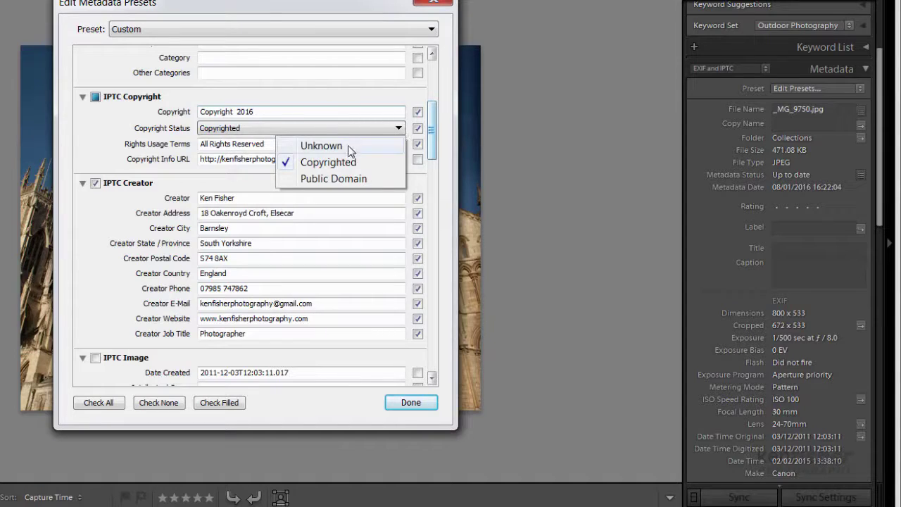
left_click(343, 162)
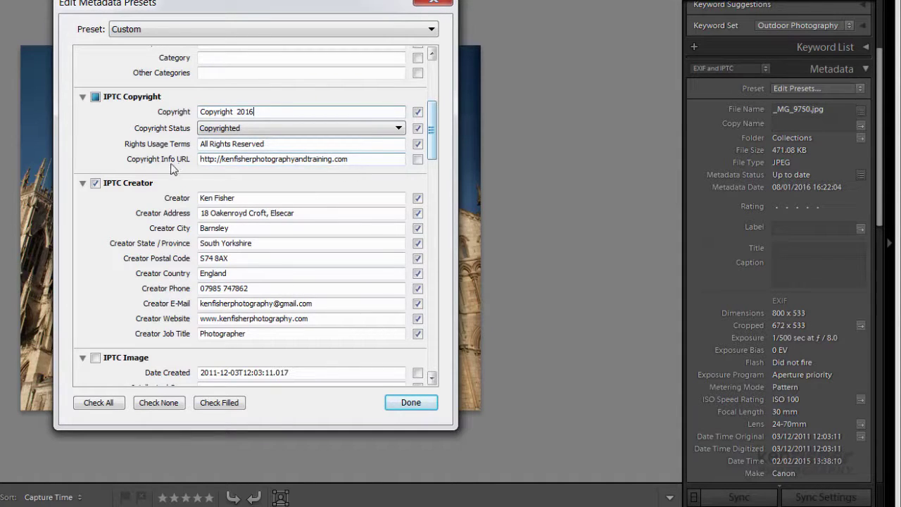
- Shorten the Copyright Info URL to the photography website address
left_click(331, 159)
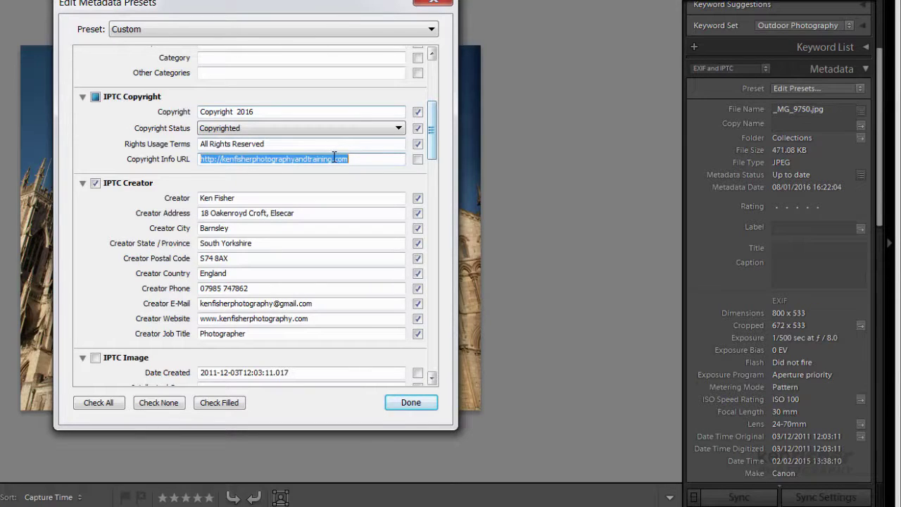
left_click(337, 159)
key("BackSpace")
key("BackSpace")
key("BackSpace")
key("BackSpace")
key("BackSpace")
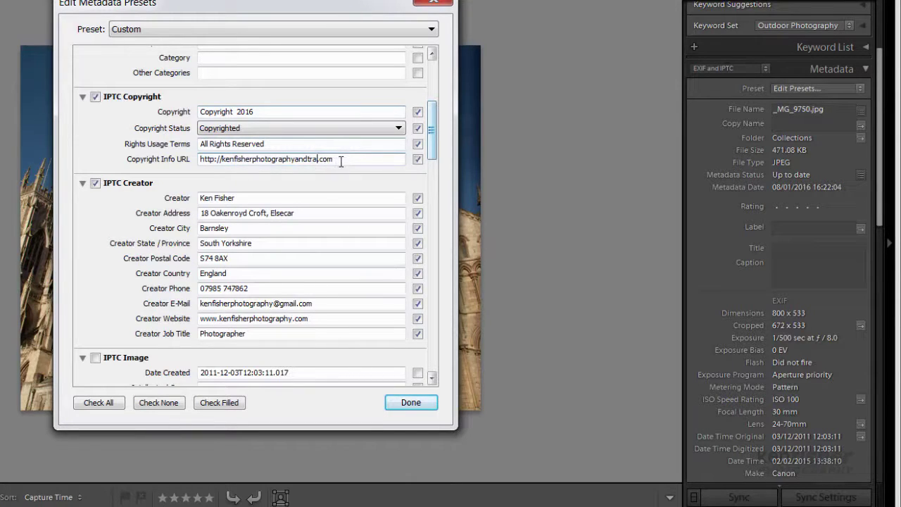
key("BackSpace")
key("BackSpace")
key("BackSpace")
key("BackSpace")
key("BackSpace")
key("BackSpace")
key("BackSpace")
type("y")
scroll(435, 158, "down", 5)
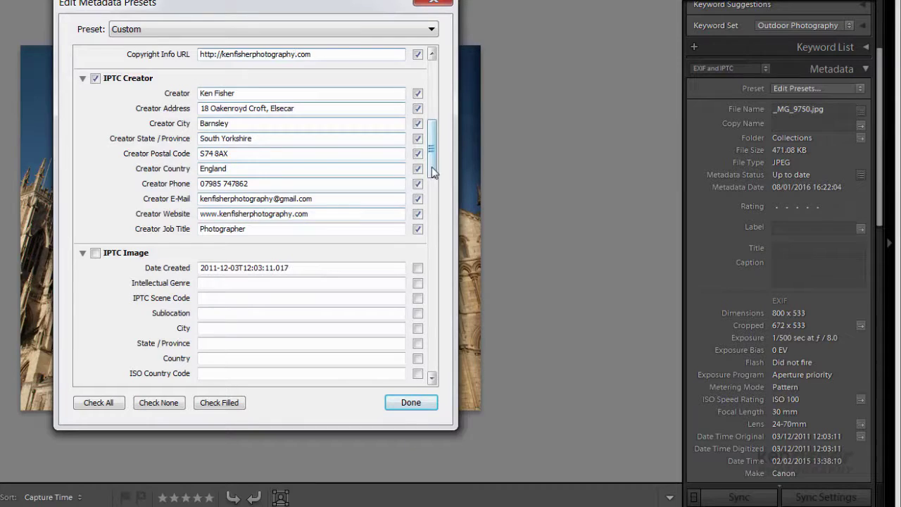
mouse_move(431, 167)
left_mouse_down()
mouse_move(437, 203)
mouse_move(436, 155)
mouse_move(436, 163)
left_mouse_up()
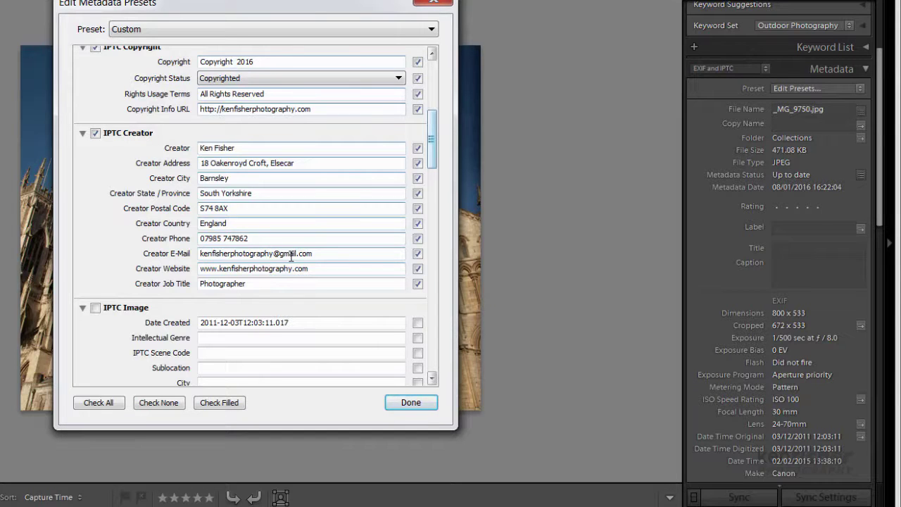
scroll(433, 157, "up", 1)
left_click_drag(432, 156, 418, 109)
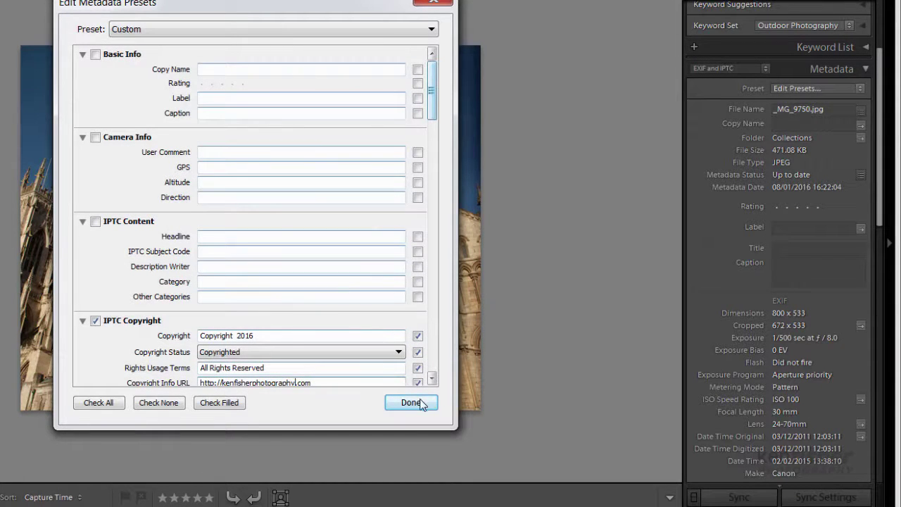
- Save the edited settings as a new metadata preset named 'Standard 2016'
left_click(431, 30)
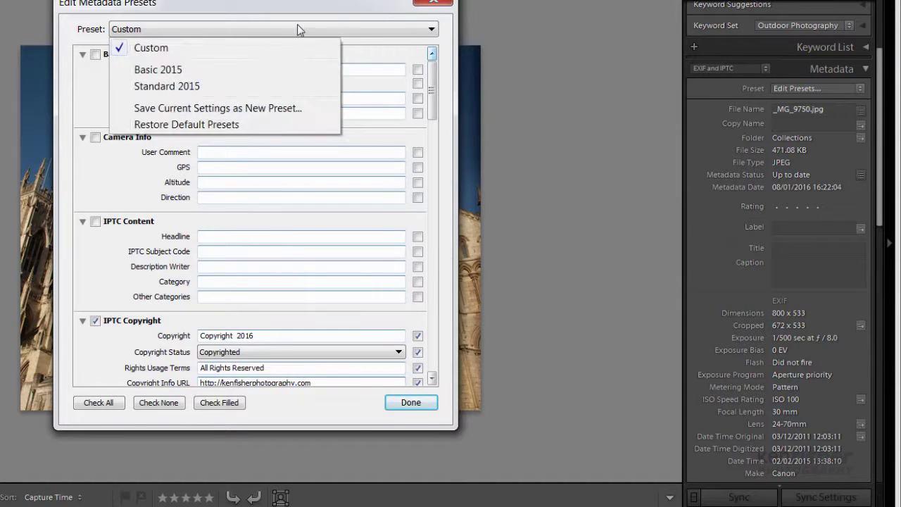
left_click(228, 109)
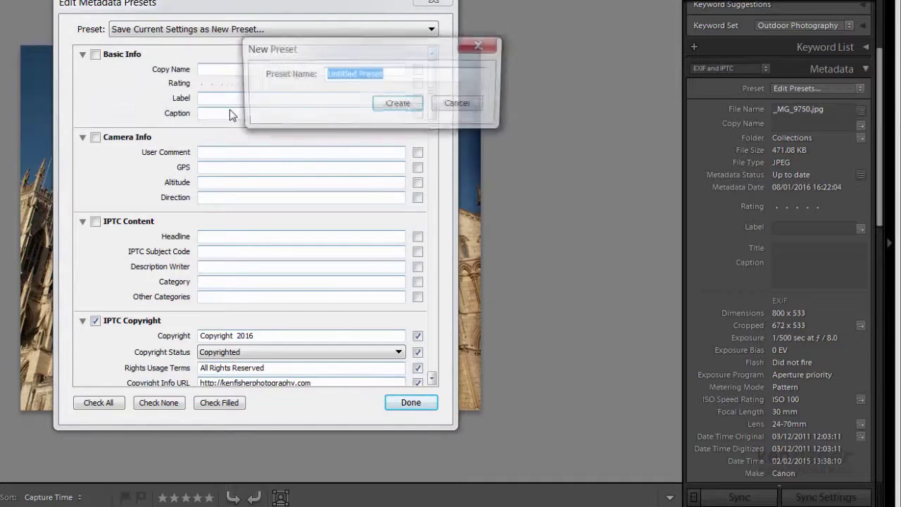
left_click_drag(391, 74, 311, 79)
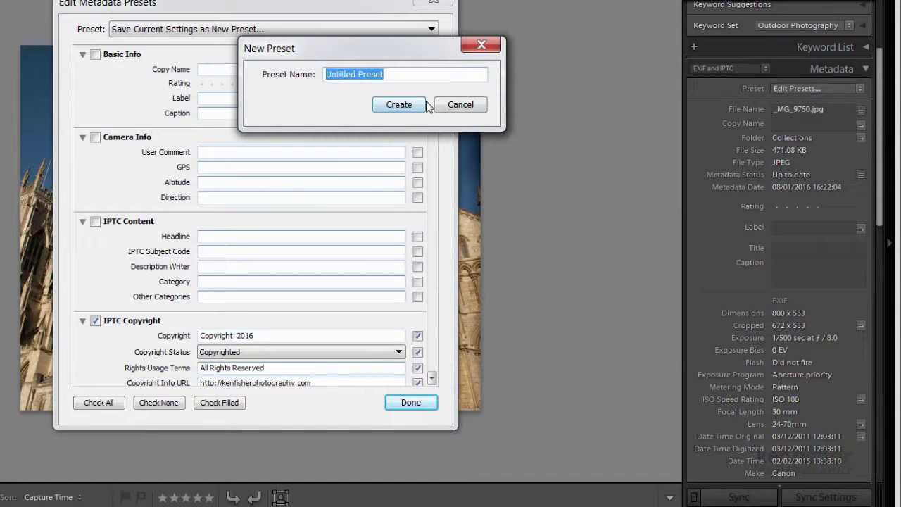
type("Stand")
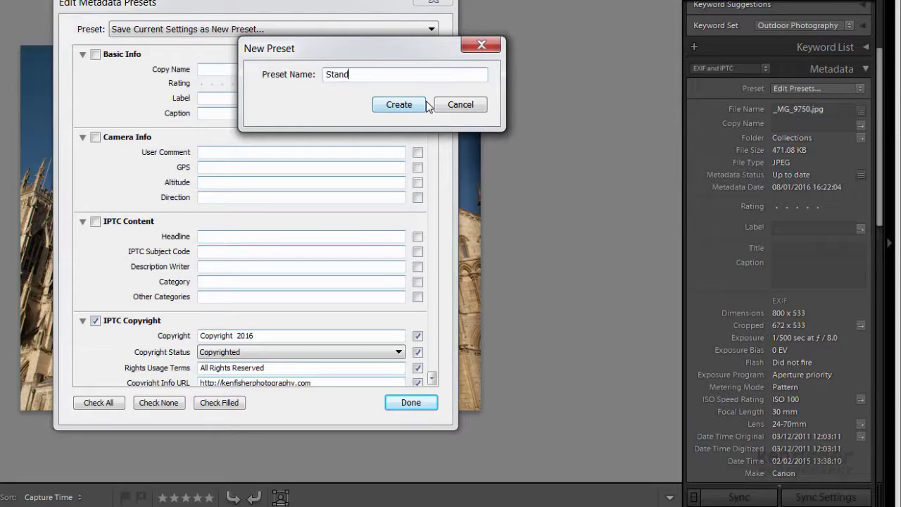
type("ard 2016")
left_click(398, 104)
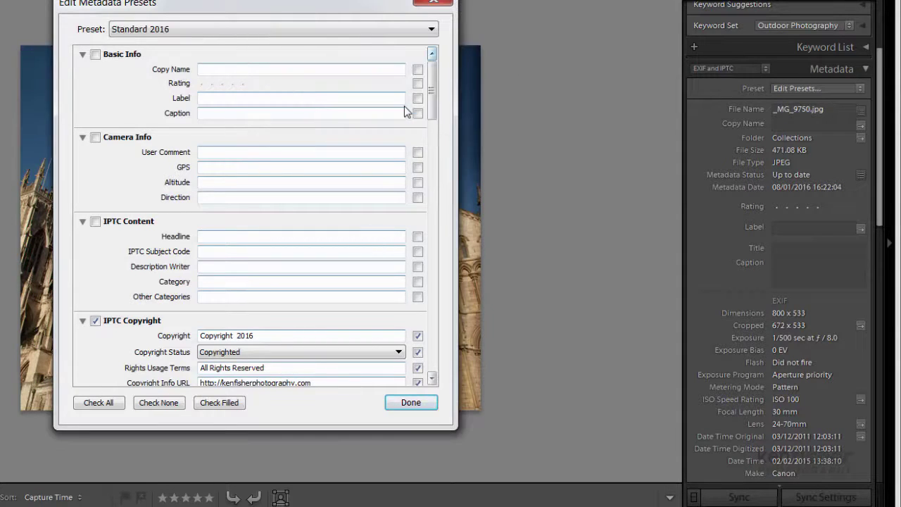
- Close the preset editor, apply Standard 2016 to the cathedral photo, and confirm it reads Copyright 2016
left_click(411, 404)
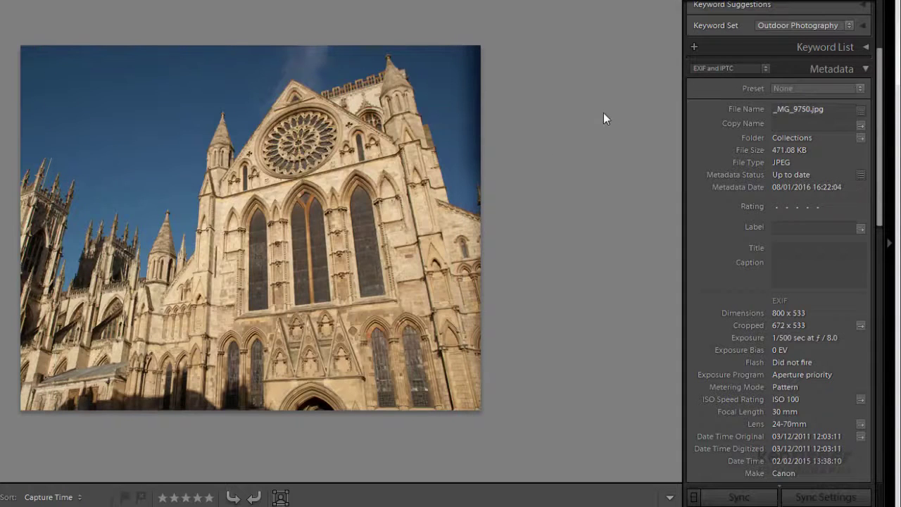
left_click(863, 91)
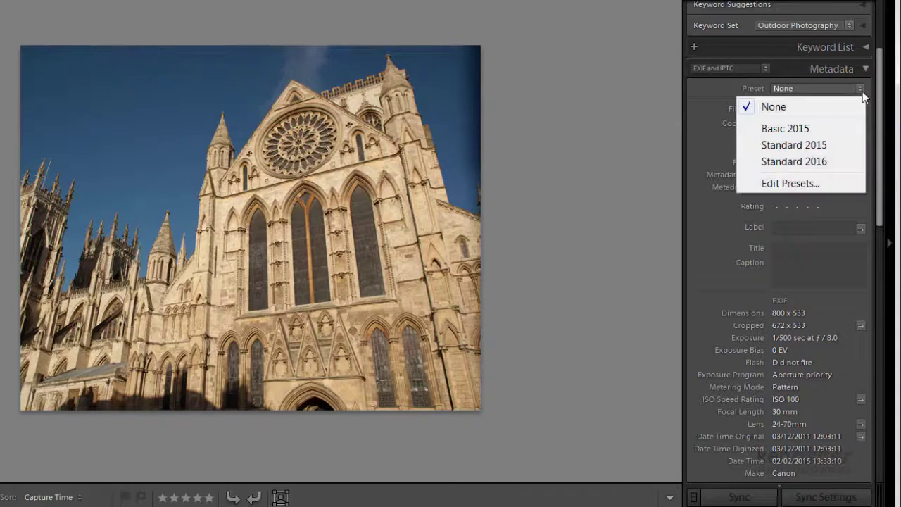
left_click(819, 162)
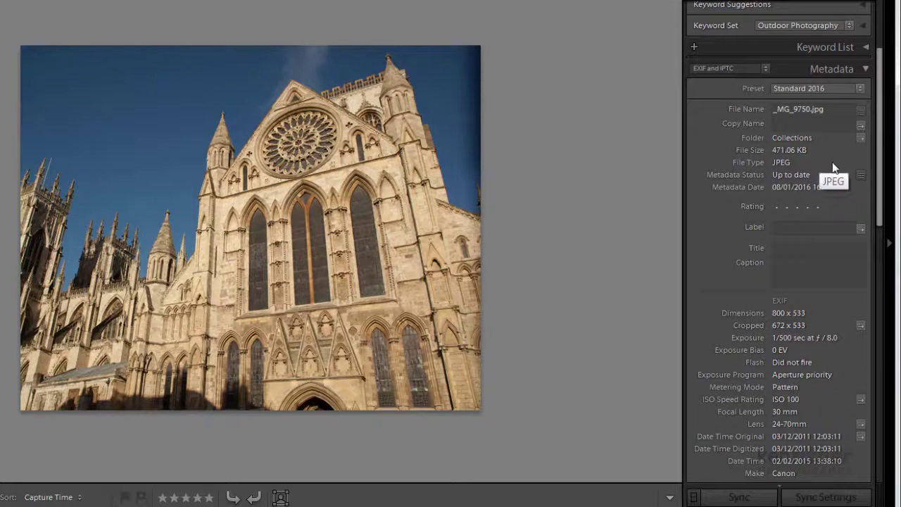
left_click_drag(880, 156, 890, 410)
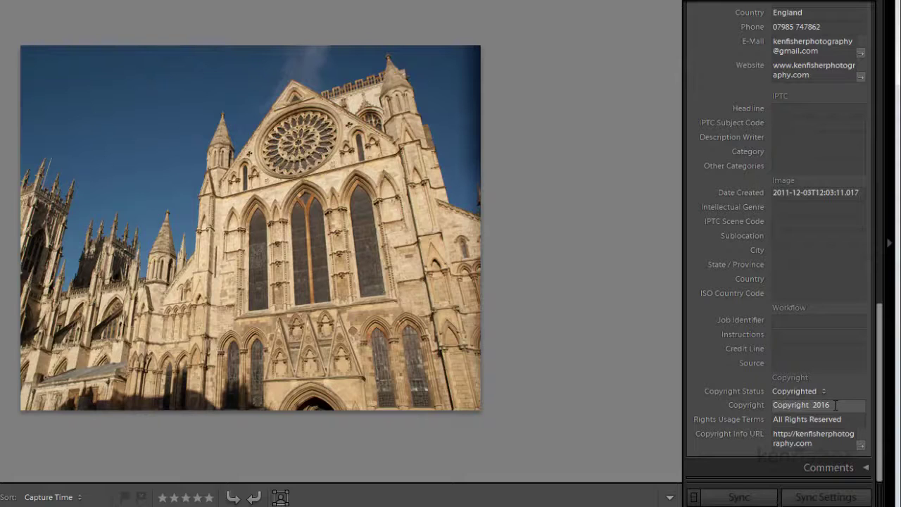
left_click(397, 467)
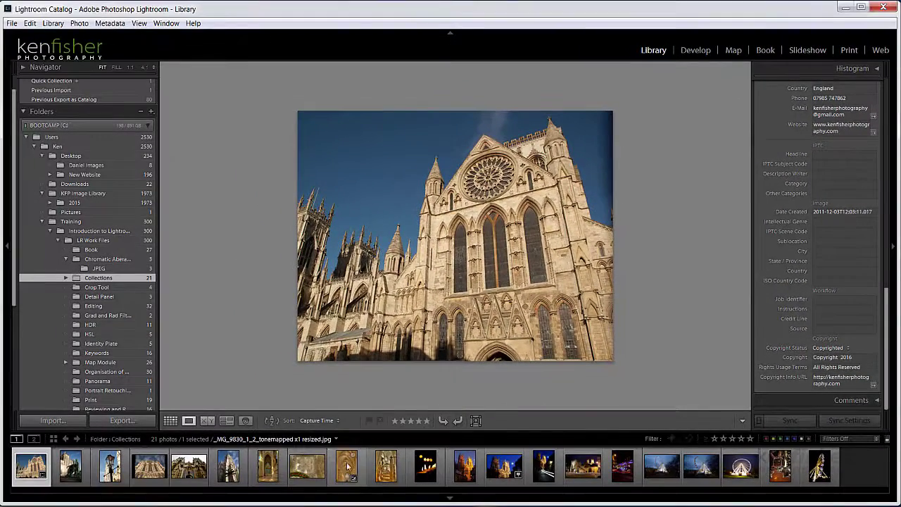
- In Grid view, apply Standard 2016 to all nine selected photos, then select photo 7 to verify
left_click(350, 470, "shift")
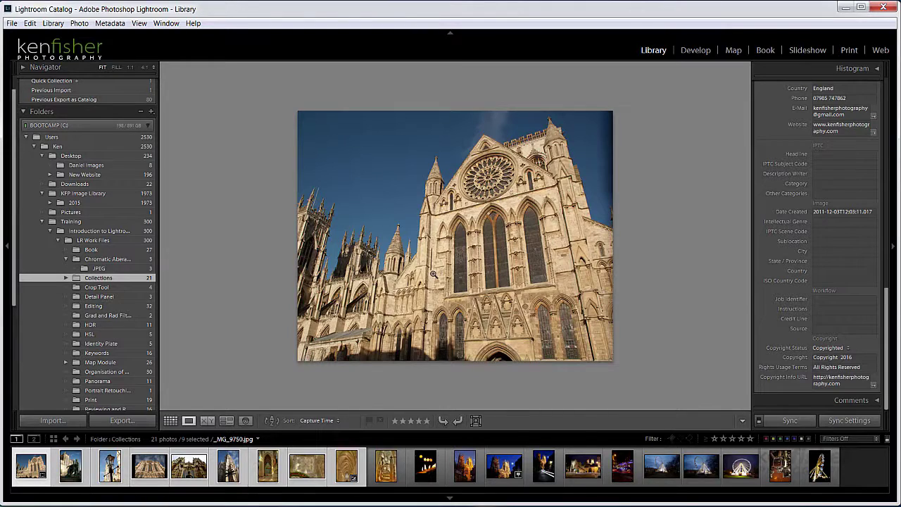
key("g")
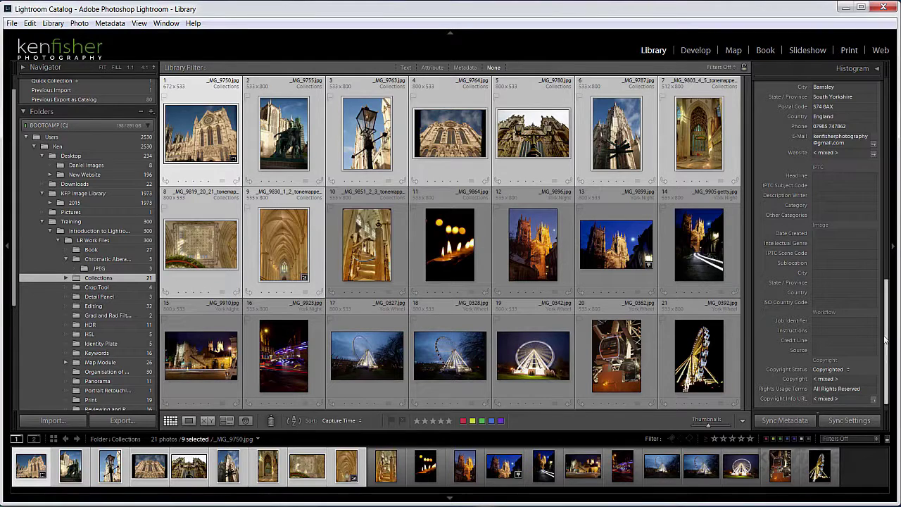
left_click_drag(887, 338, 896, 167)
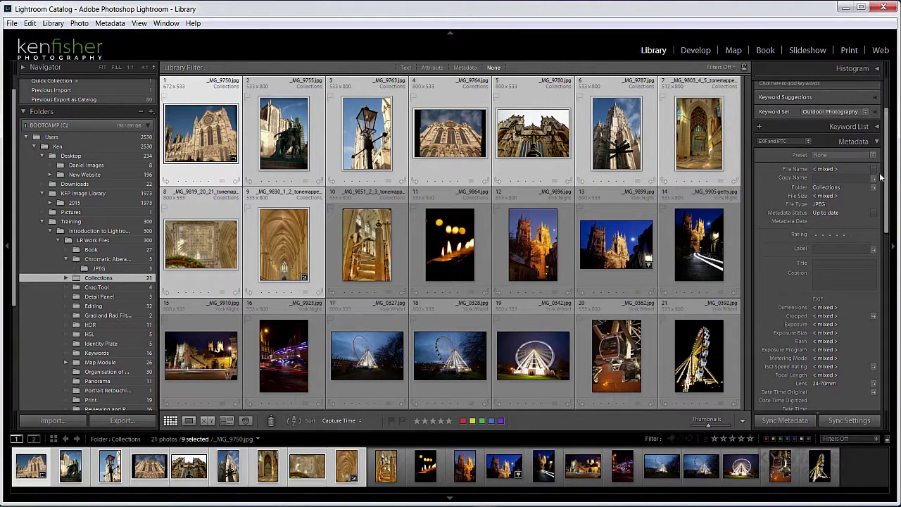
left_click(874, 156)
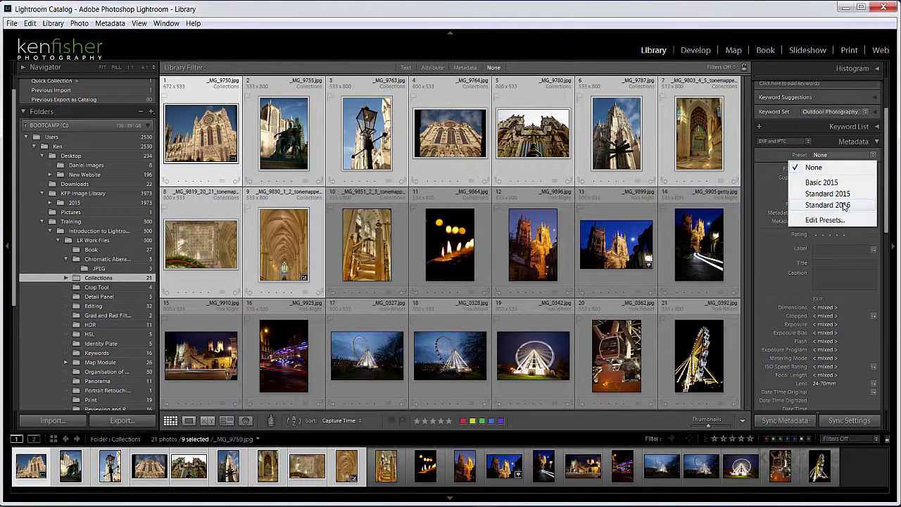
left_click(843, 205)
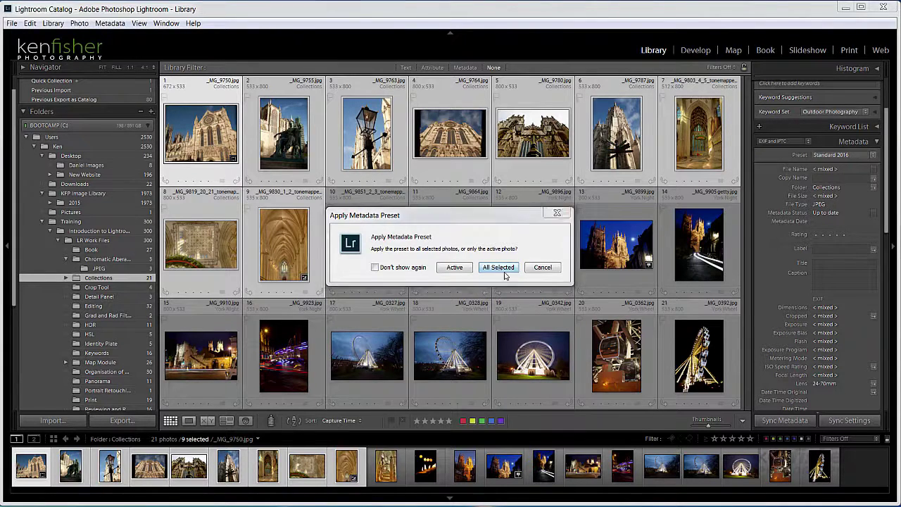
left_click(499, 267)
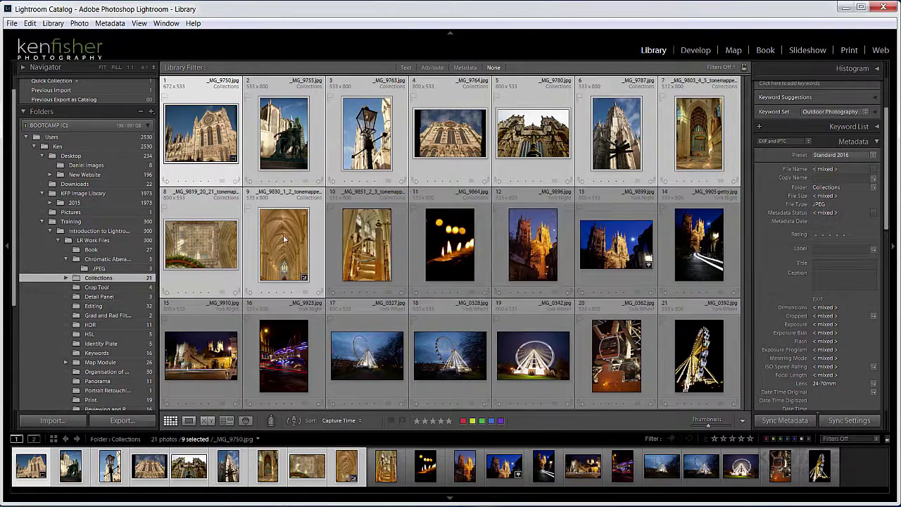
left_click(707, 152)
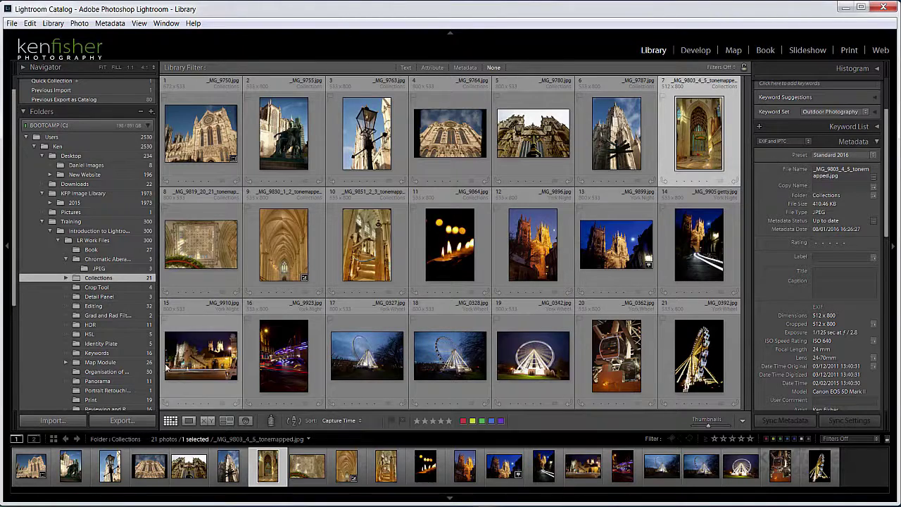
- In the Import dialog, replace Basic 2015 with Standard 2016 as the Apply During Import metadata preset
left_click(61, 422)
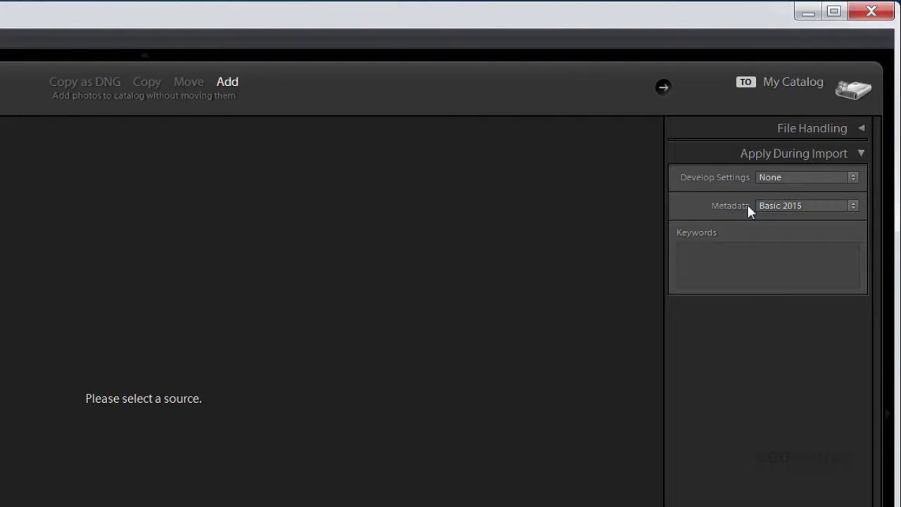
left_click(852, 208)
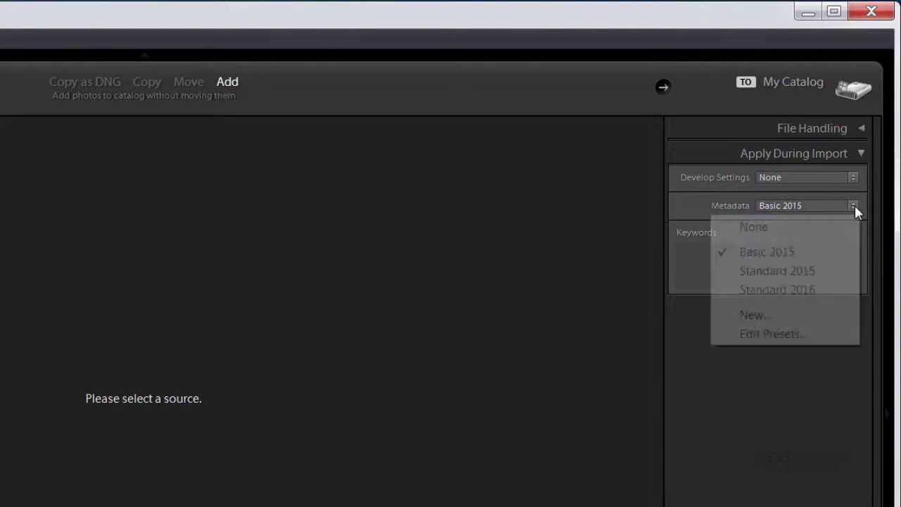
left_click(793, 295)
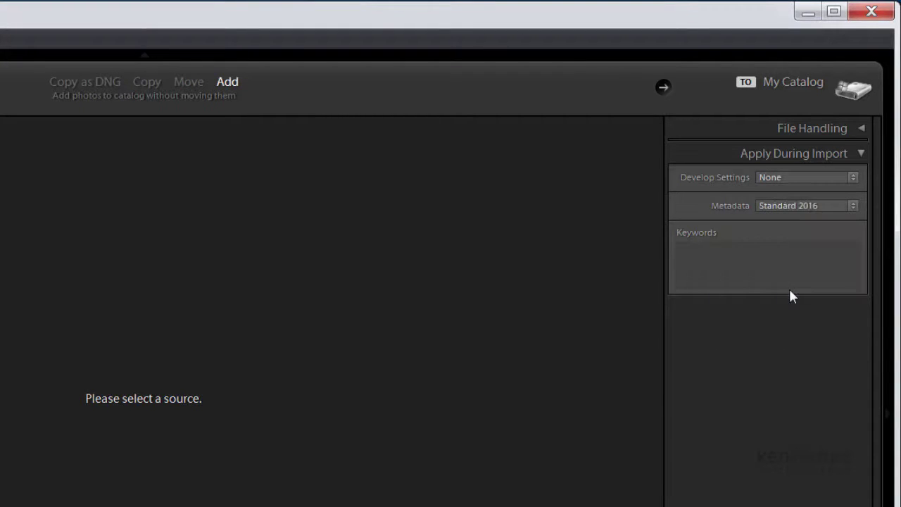